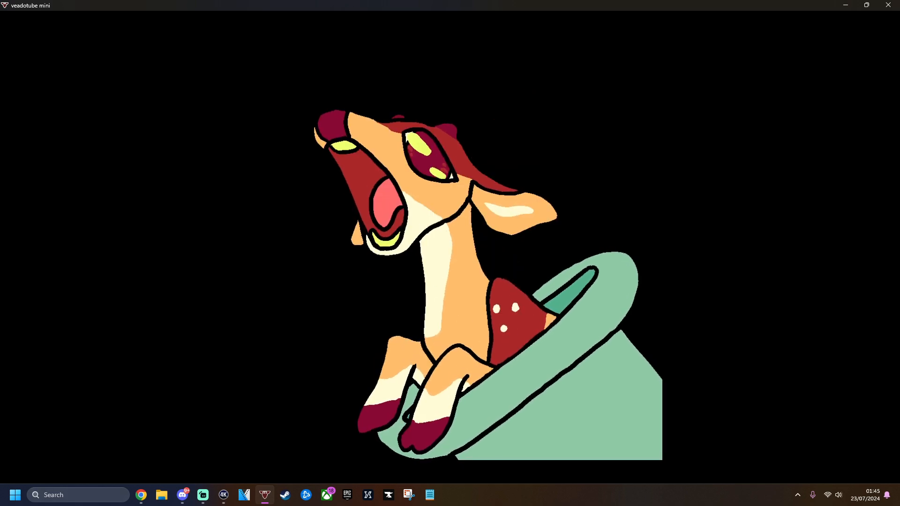
Switch to Chrome, search for "mii creator" and start a new male Mii on Nintendo's Mii page
mouse_move(141, 503)
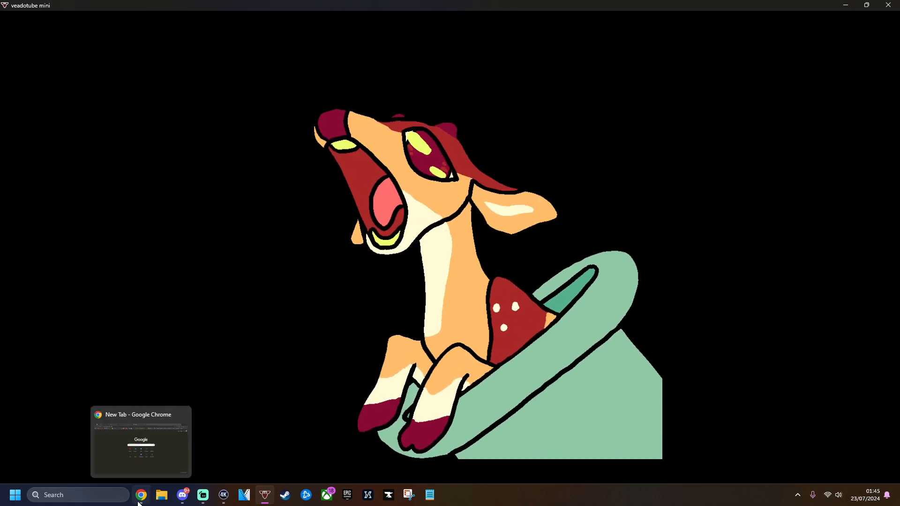
click(139, 496)
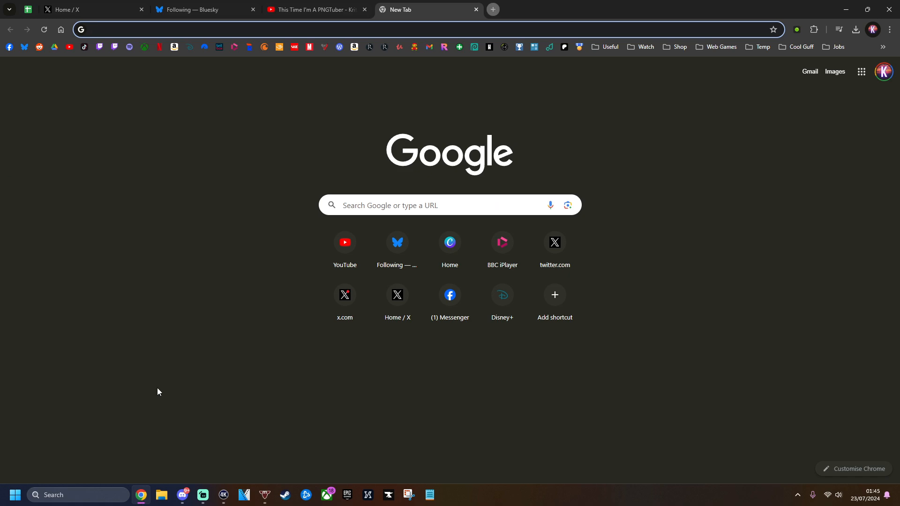
text(mii creator)
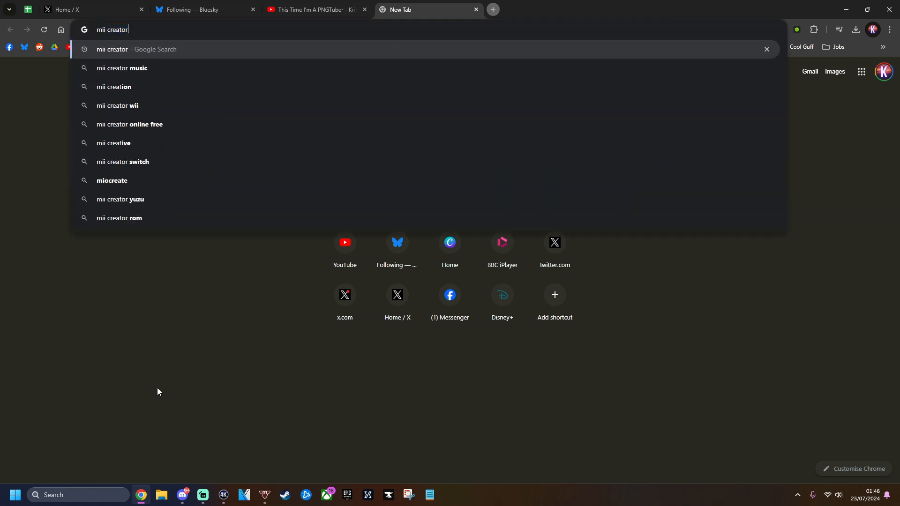
key(Return)
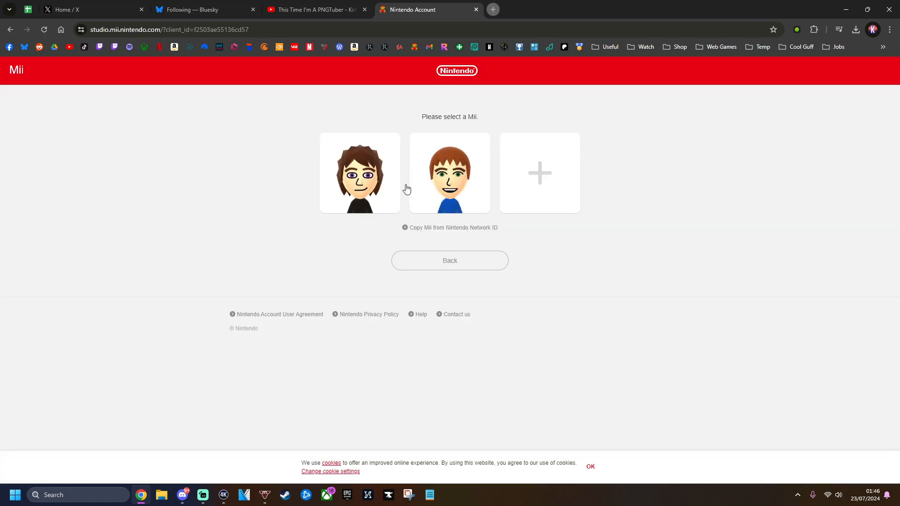
click(540, 173)
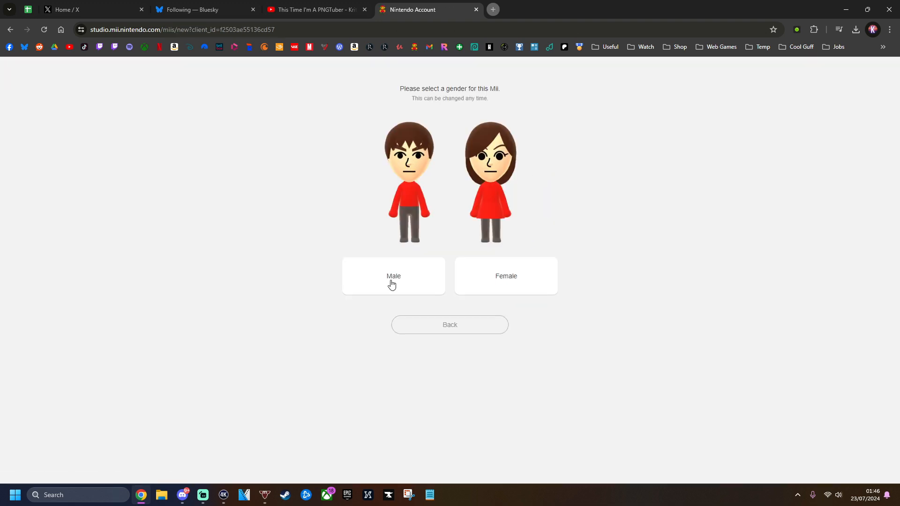
click(392, 284)
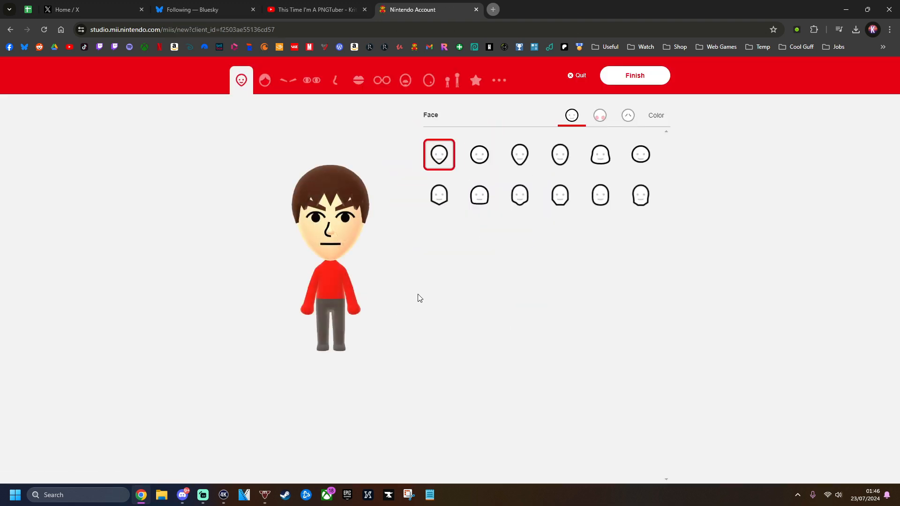
click(455, 159)
click(477, 160)
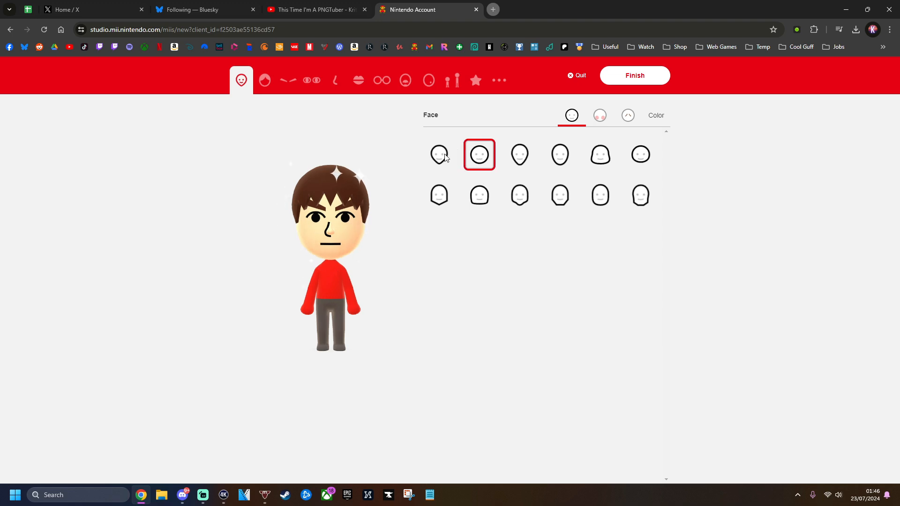
click(441, 155)
Look through the Mii's hairstyle, eyebrow, eye and face options
click(261, 85)
click(288, 81)
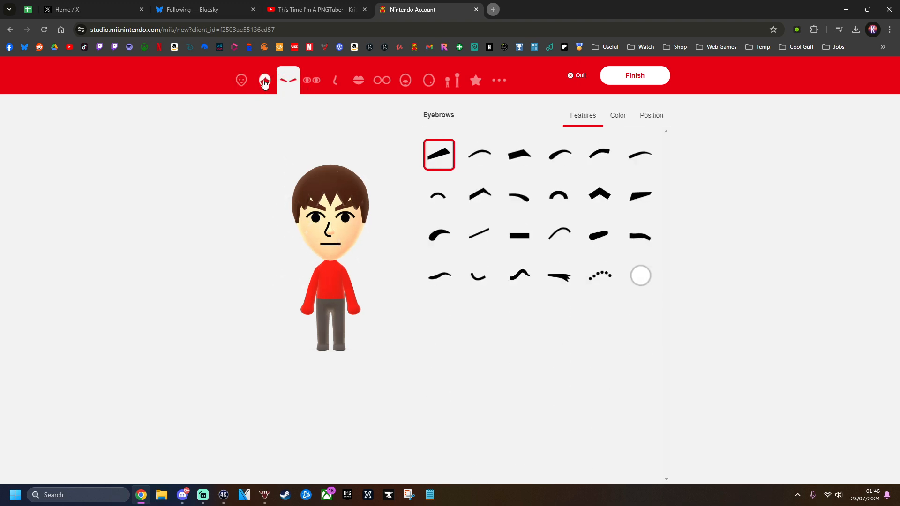
click(266, 83)
click(315, 83)
click(265, 82)
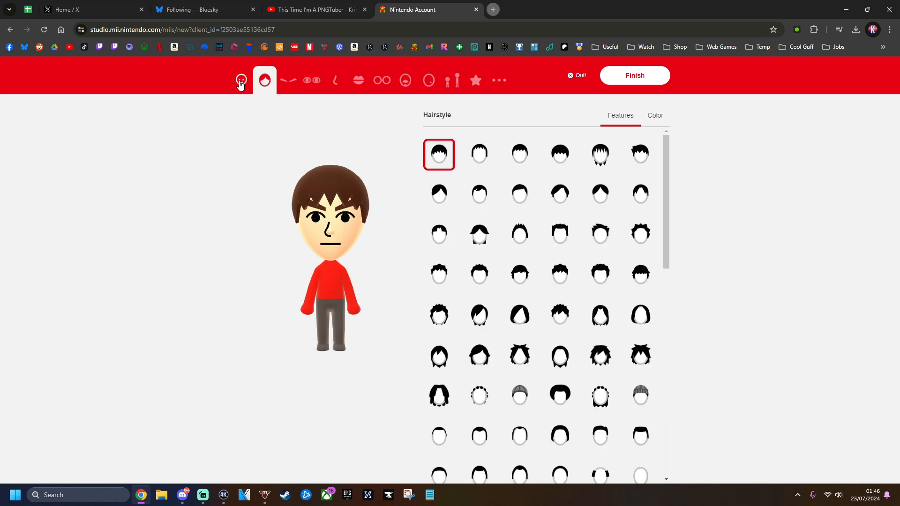
click(241, 83)
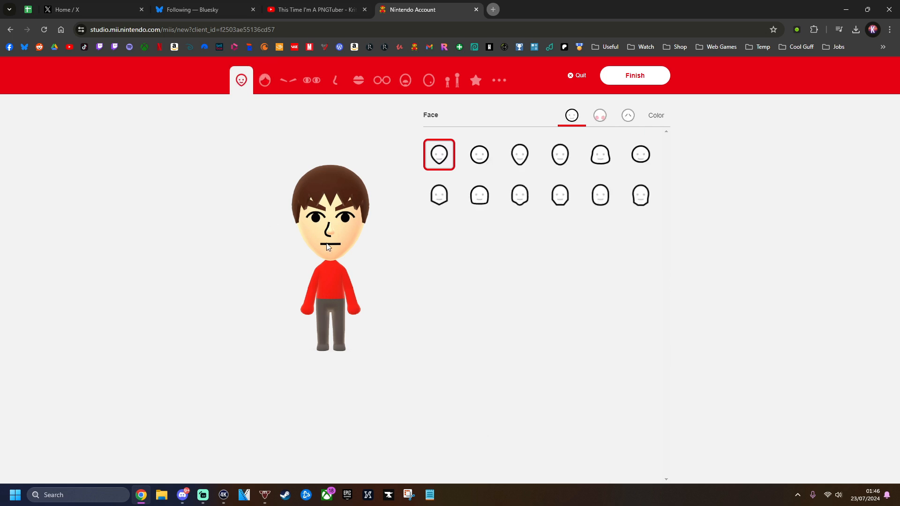
click(289, 83)
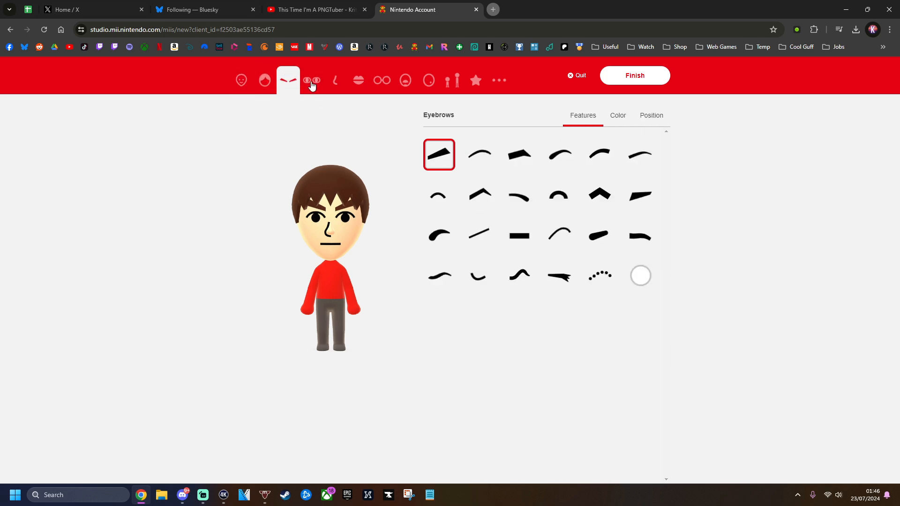
click(312, 82)
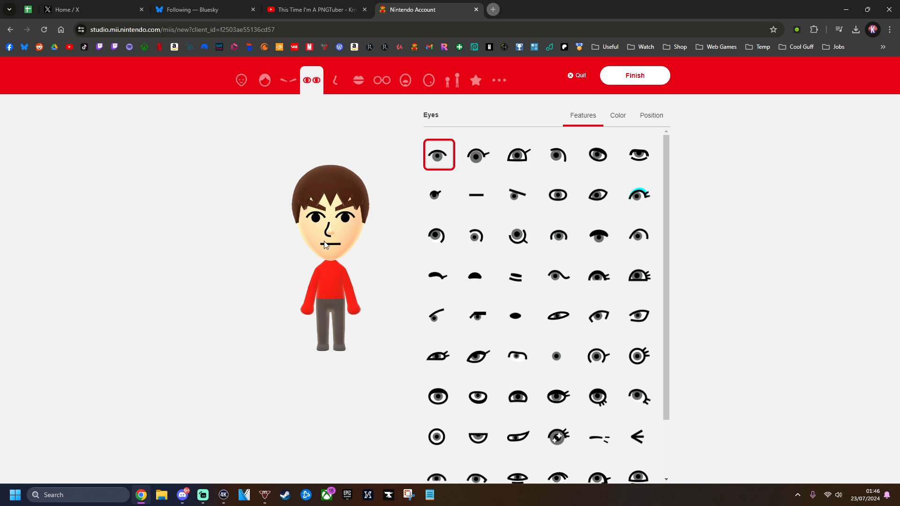
Save the default open-eyed, closed-mouth Mii image as the PNG file DefaultAndy1 in Saved Pictures
right_click(326, 280)
click(337, 291)
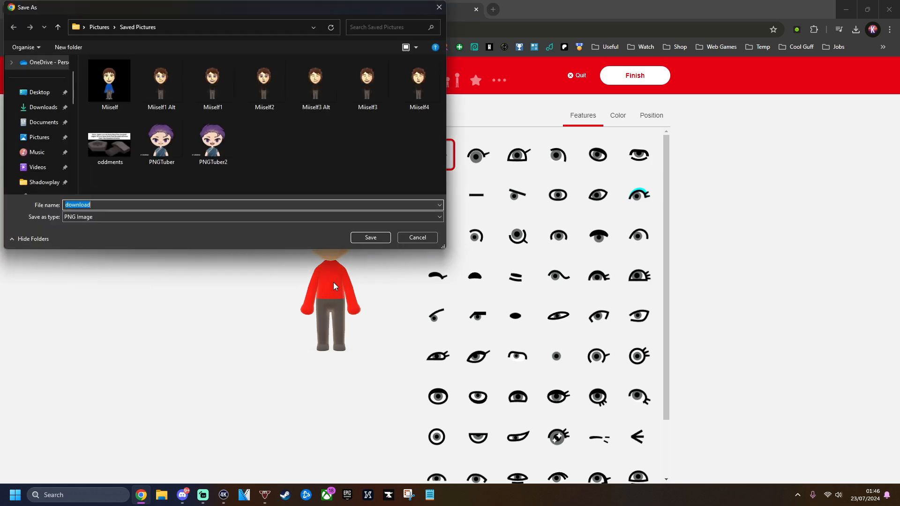
text(DefaultAndy1)
key(Return)
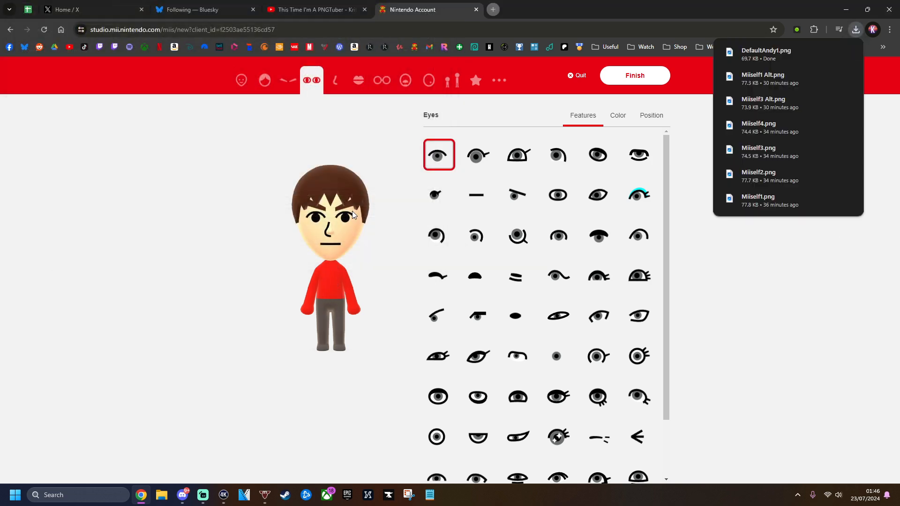
Give the Mii the small open mouth with upper teeth and save its image as DefaultAndy2
click(357, 89)
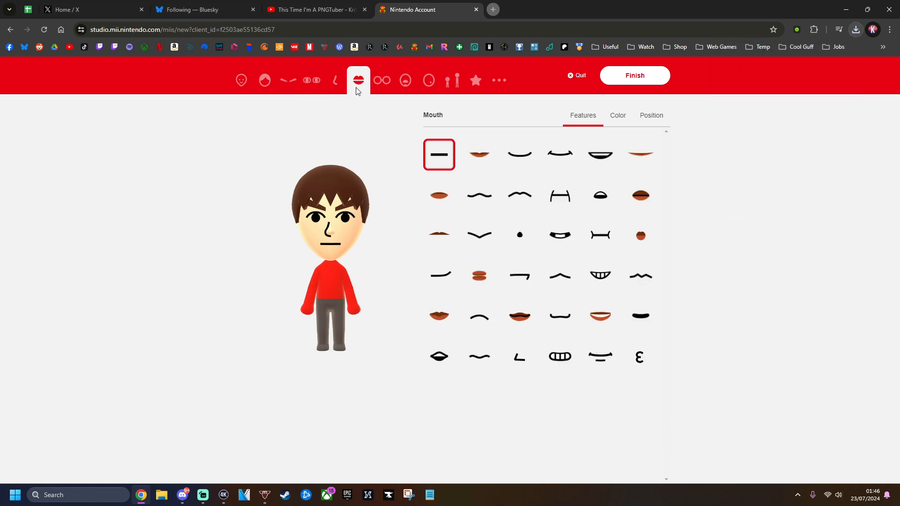
click(597, 200)
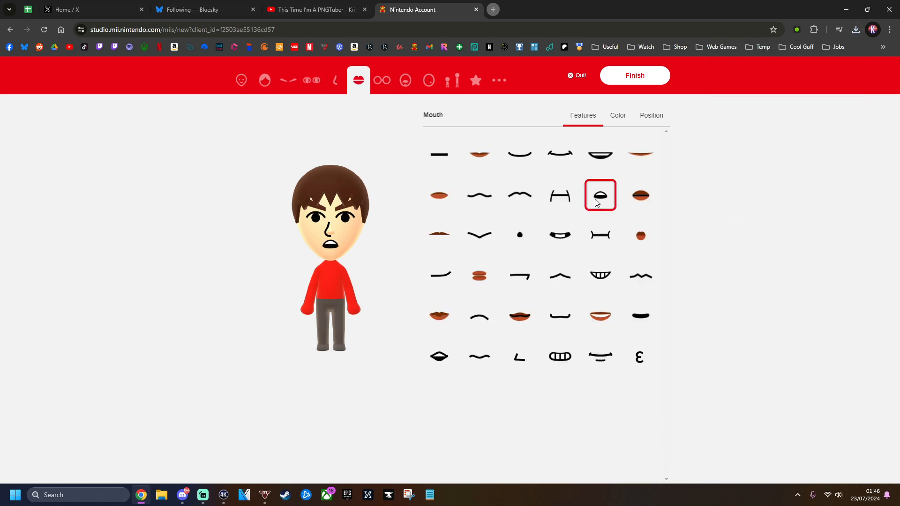
right_click(325, 280)
click(334, 293)
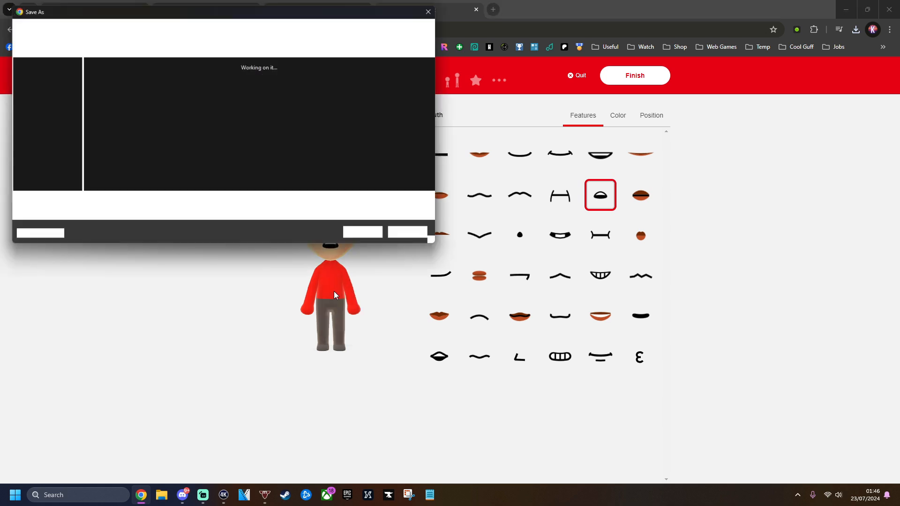
text(DefaultAndy2)
key(Return)
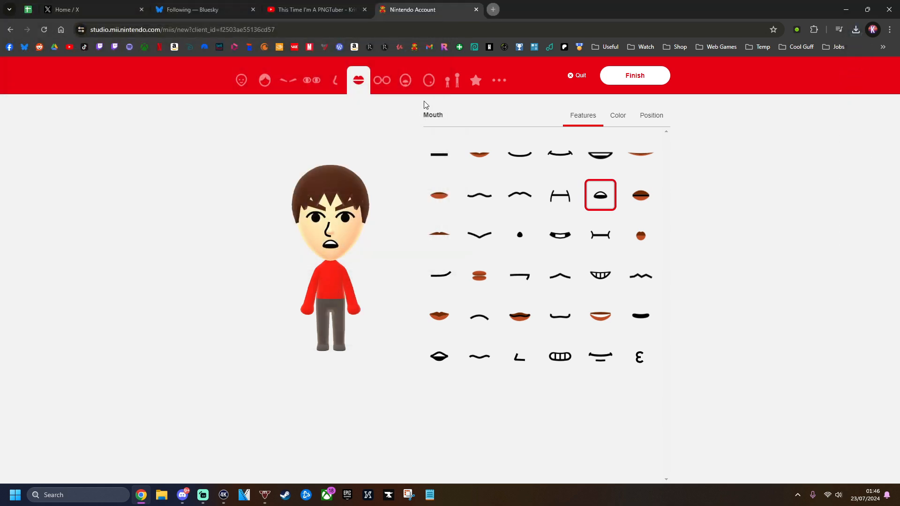
Set the Mii's mouth back to the straight line and its eyes to the closed straight-line style
click(441, 158)
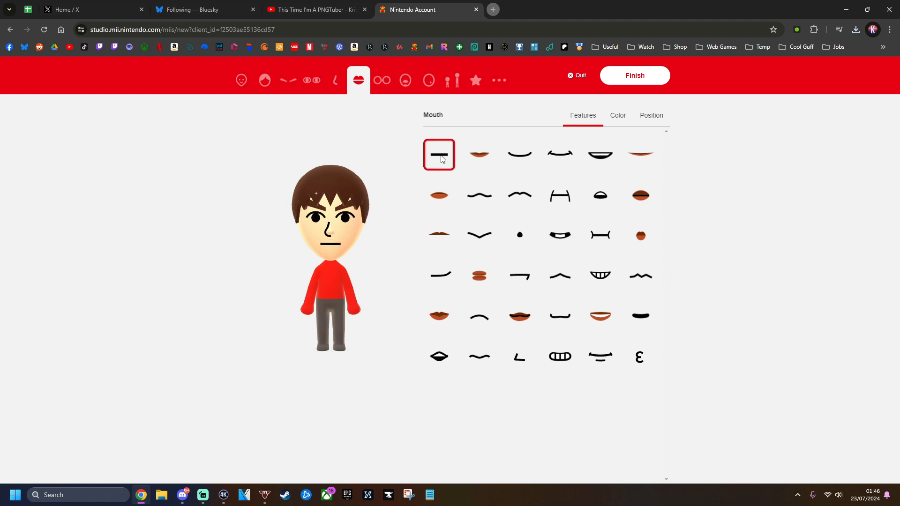
click(317, 84)
click(469, 207)
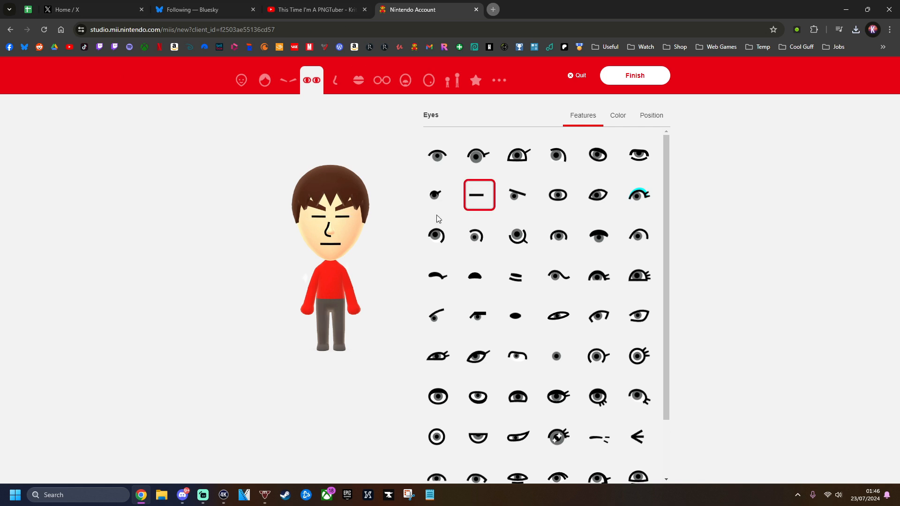
Save the image of the Mii with closed eyes and closed mouth as DefaultAndy3
right_click(315, 287)
click(345, 294)
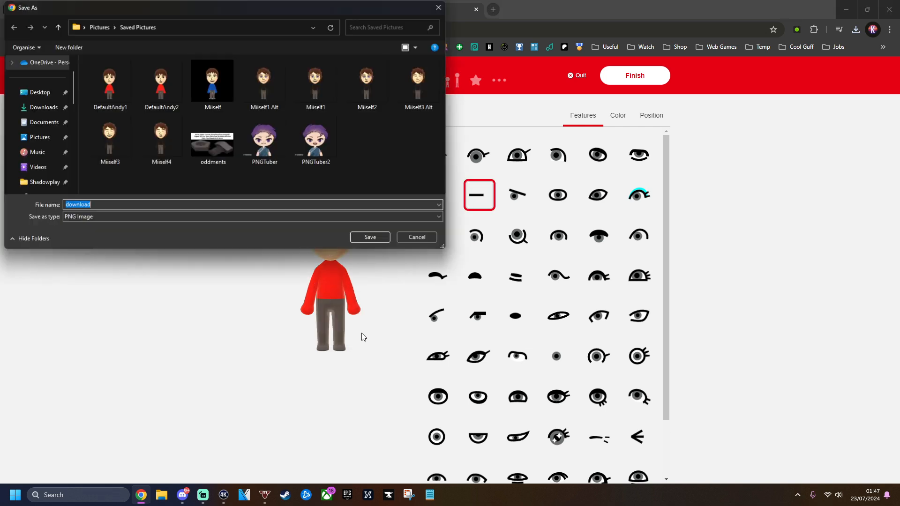
text(DefaultAndy)
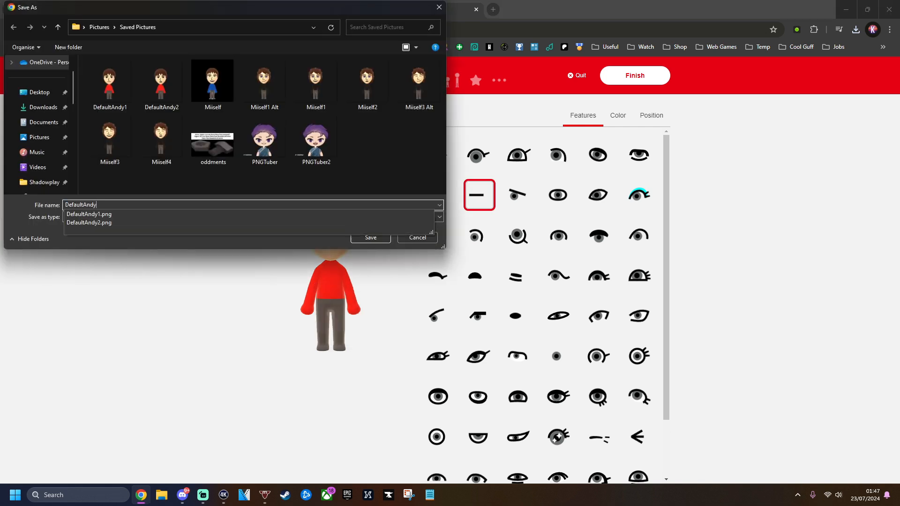
text(3)
key(Return)
Give the closed-eyed Mii the small open mouth with upper teeth and save its image as DefaultAndy4
click(361, 91)
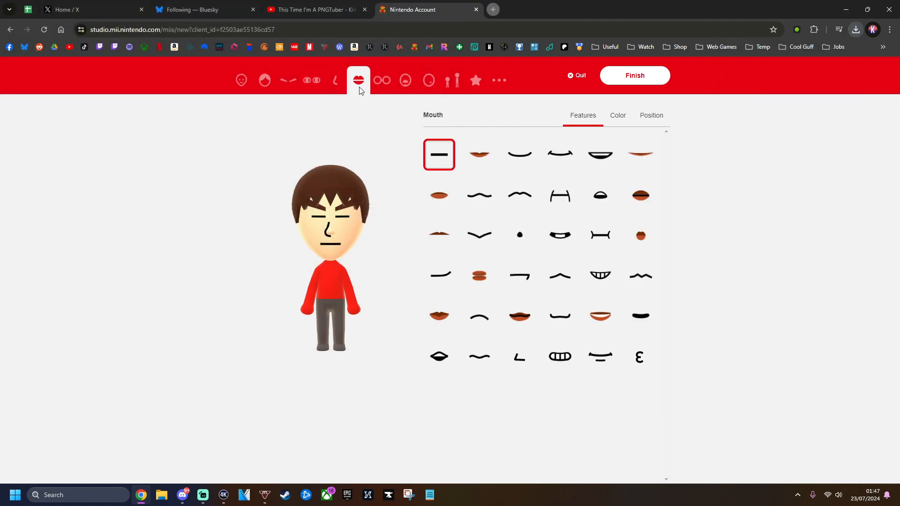
click(601, 196)
right_click(323, 280)
click(337, 292)
text(D)
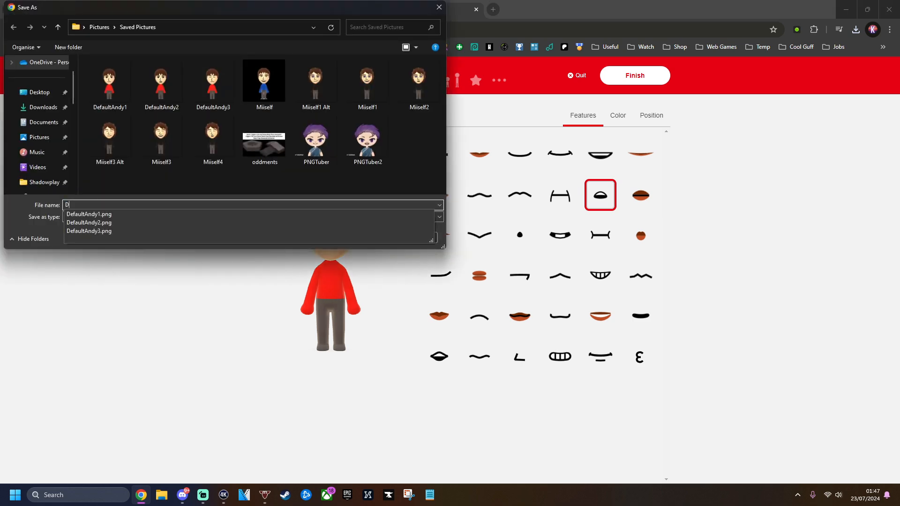
text(efaultAndy4)
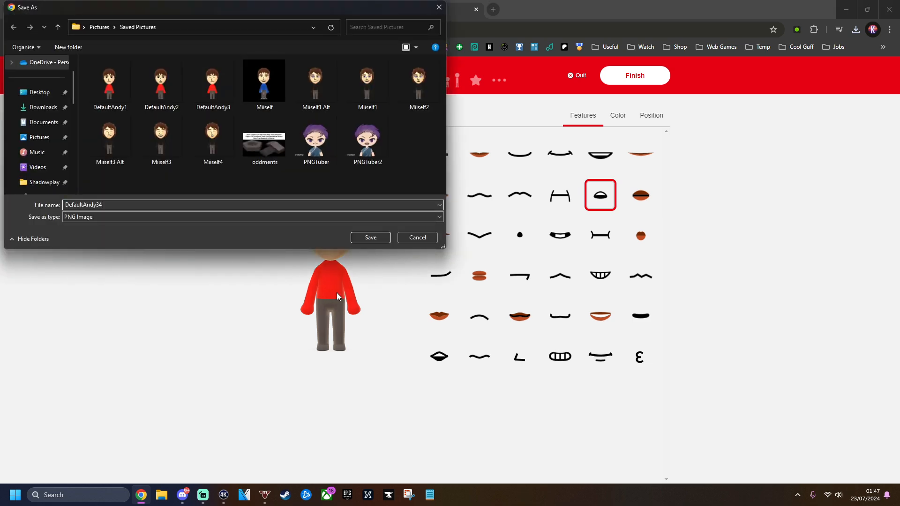
key(Return)
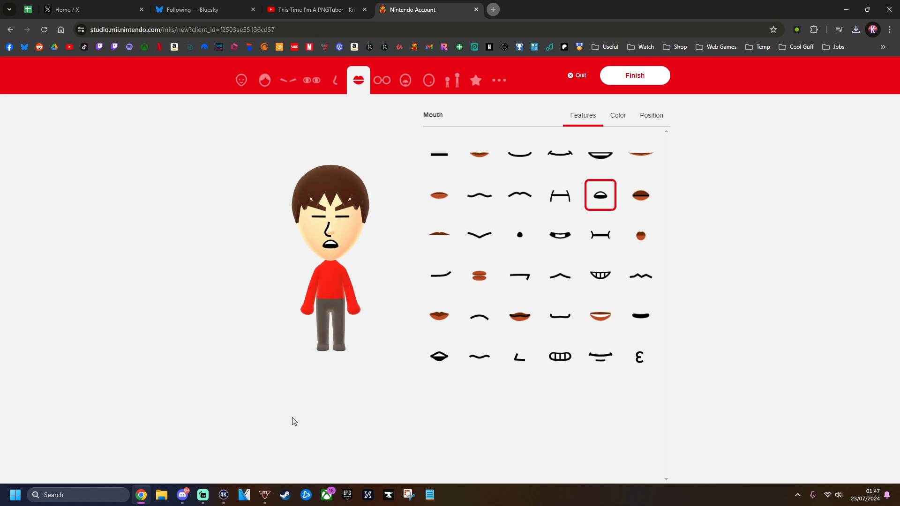
Switch to veadotube mini and load the default avatar in place of the deer avatar
mouse_move(268, 491)
mouse_move(268, 469)
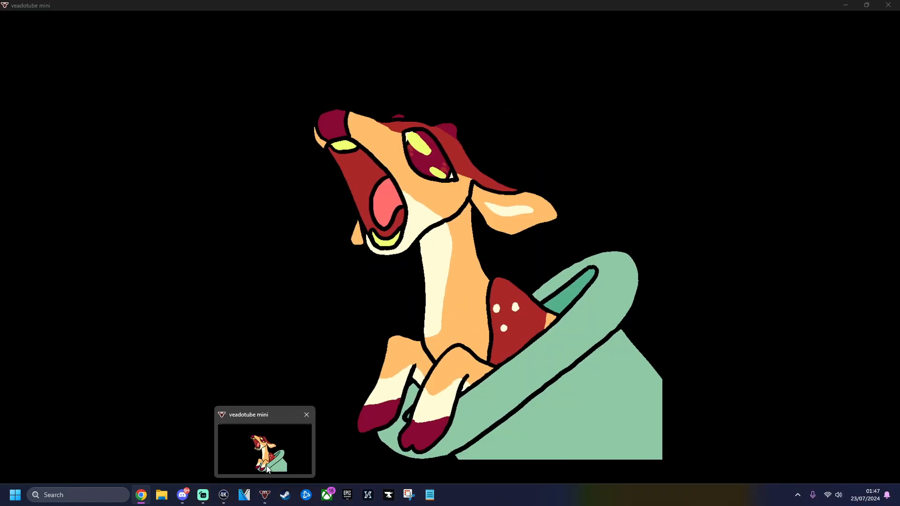
click(268, 469)
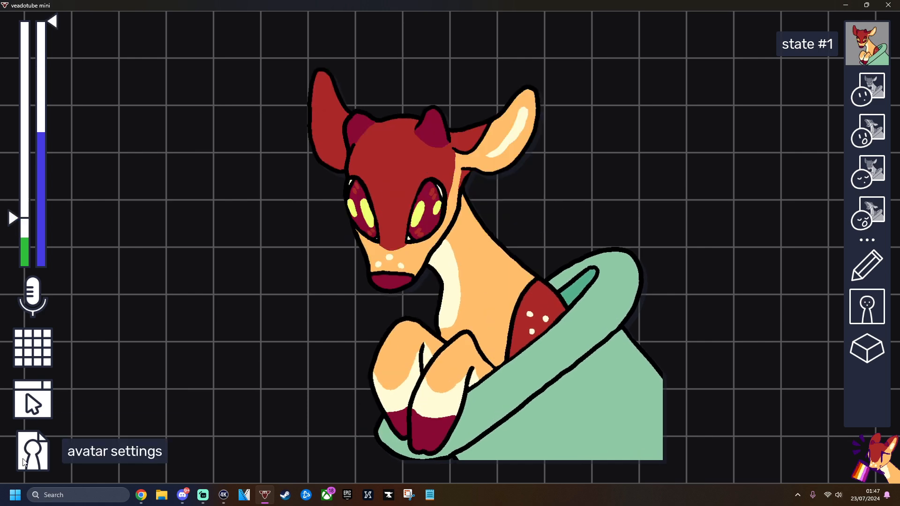
click(58, 448)
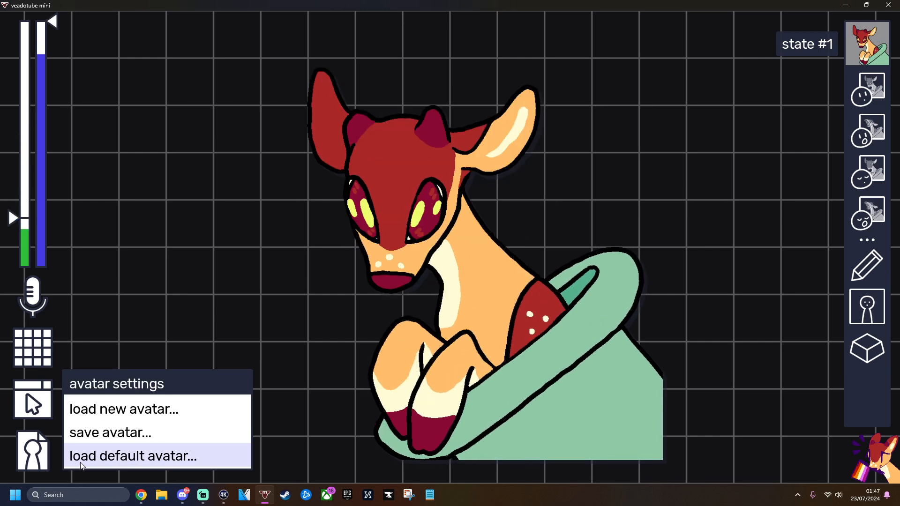
click(81, 458)
click(143, 375)
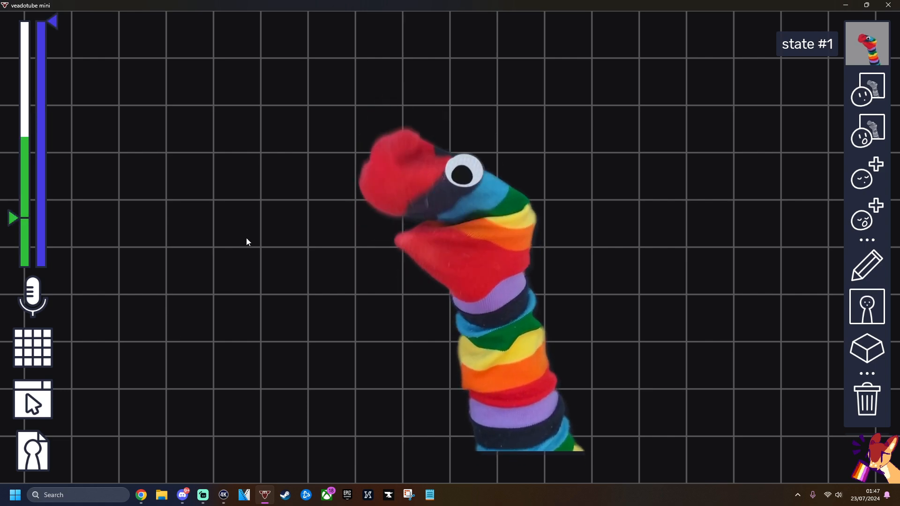
click(27, 454)
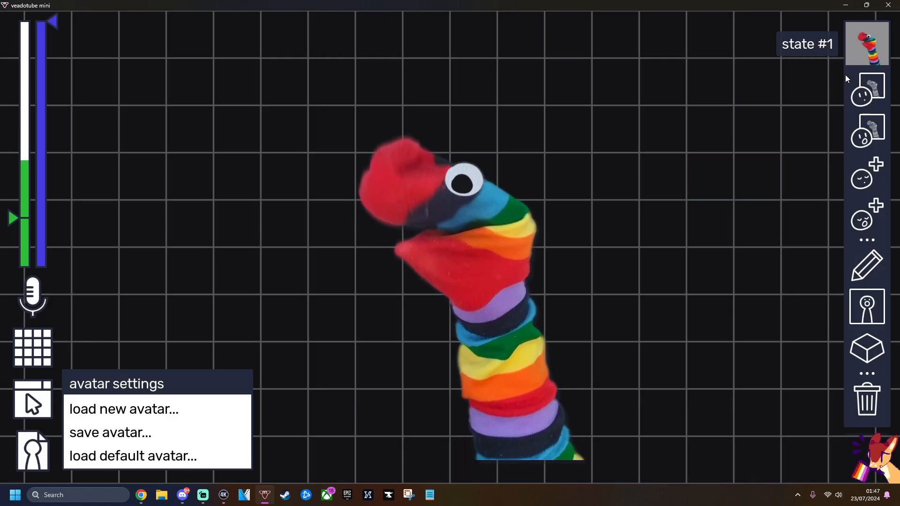
Replace state #1's closed-mouth image with DefaultAndy1 and its open-mouth image with DefaultAndy2
click(863, 87)
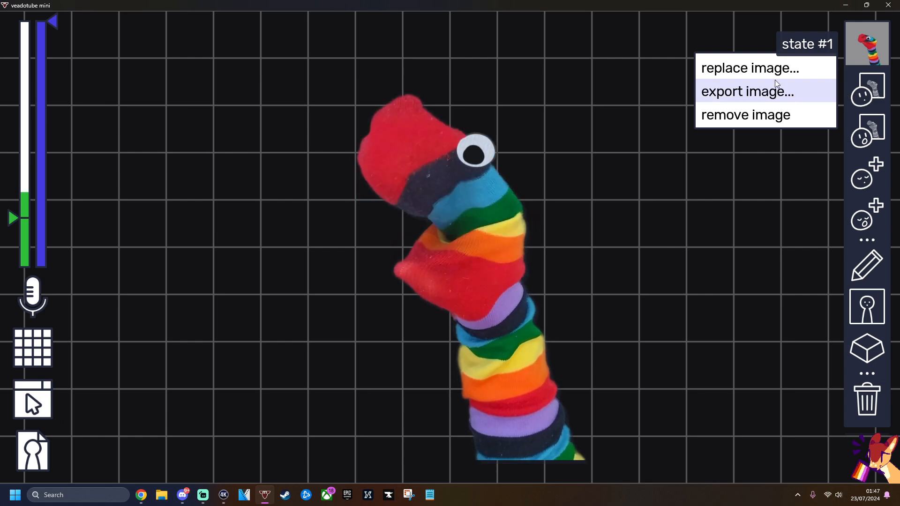
click(750, 68)
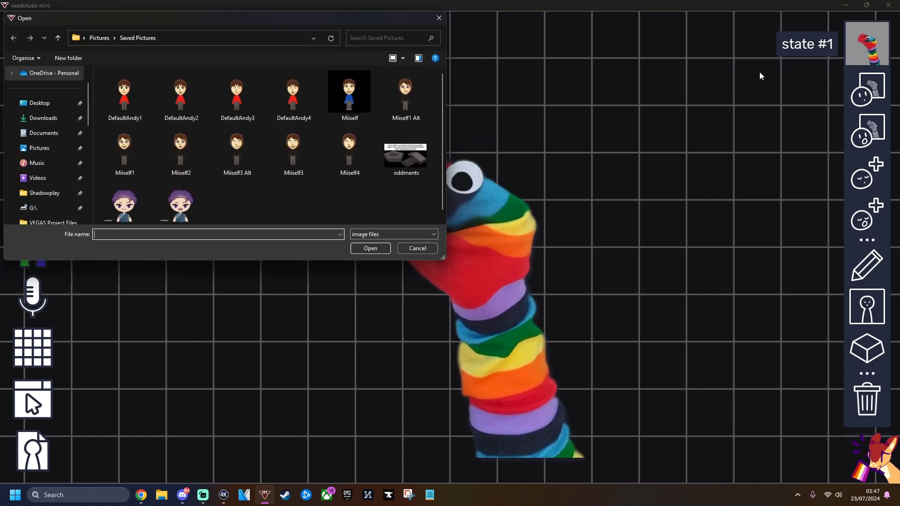
double_click(134, 115)
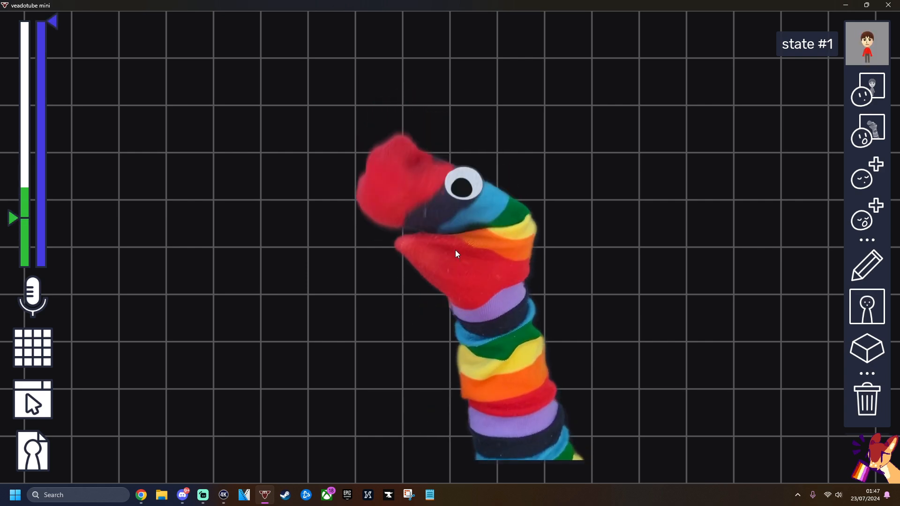
click(868, 130)
click(750, 122)
double_click(186, 96)
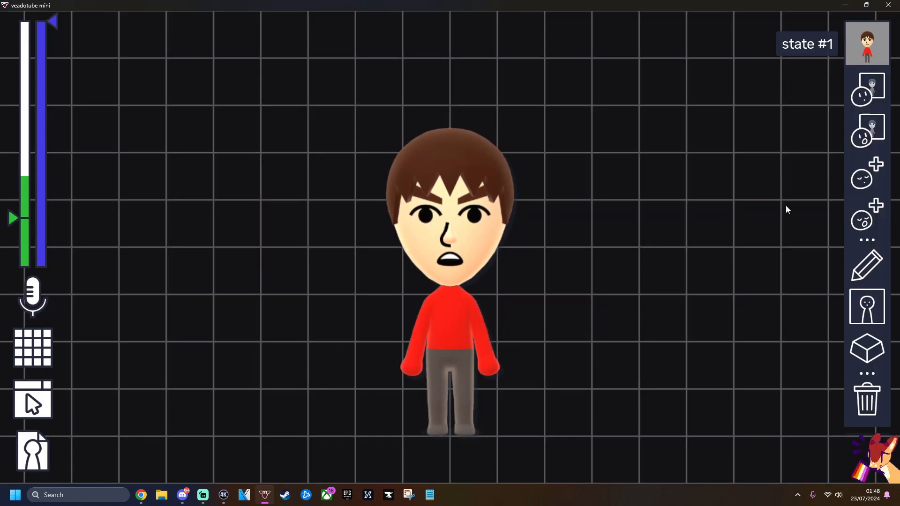
Add DefaultAndy3 as state #1's closed-eyes, closed-mouth image and DefaultAndy4 as its closed-eyes, open-mouth image
click(864, 179)
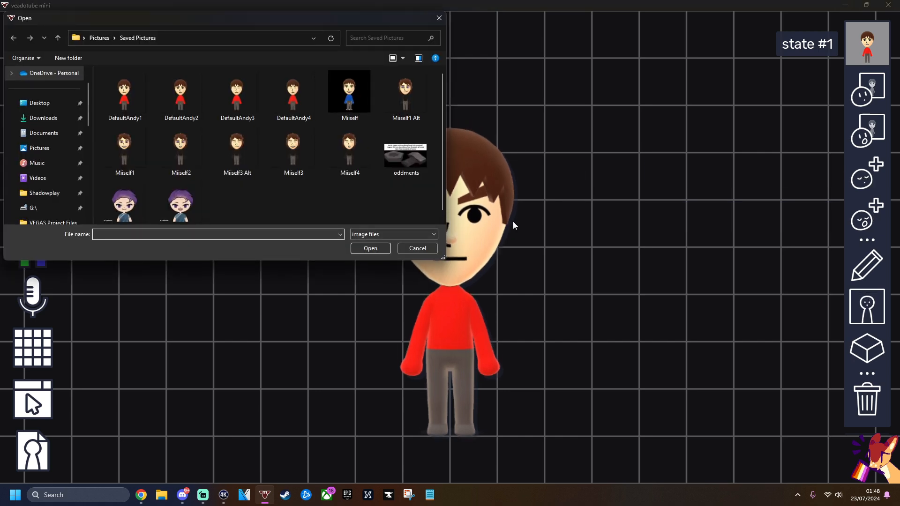
double_click(246, 106)
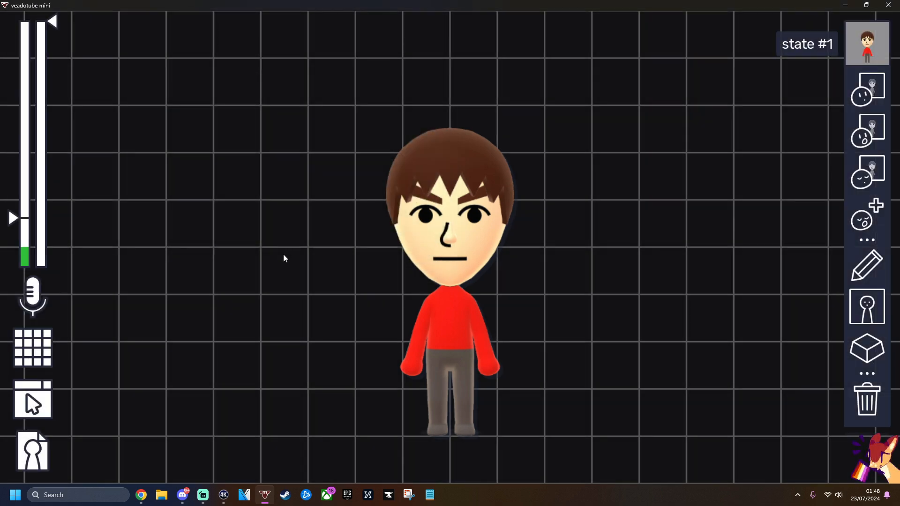
click(867, 219)
double_click(290, 100)
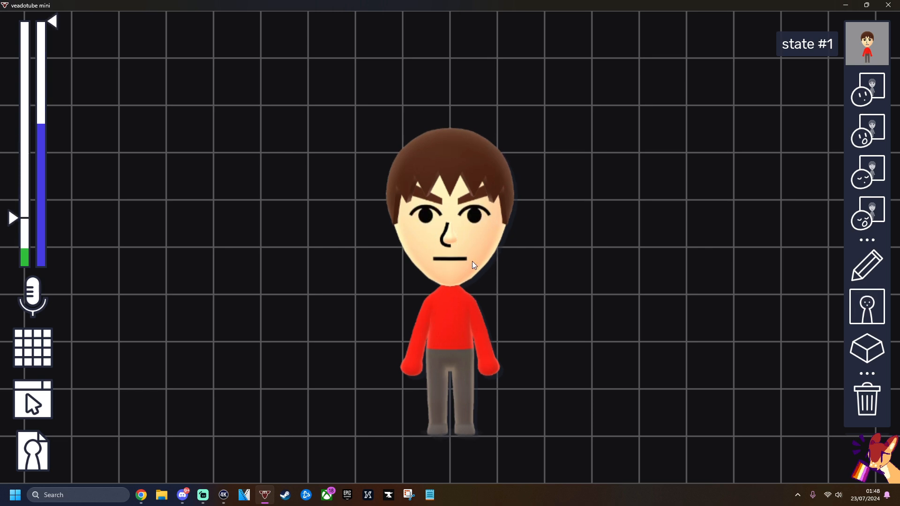
Try the avatar's movement scale at its maximum in the display settings and return it to the minimum
click(40, 348)
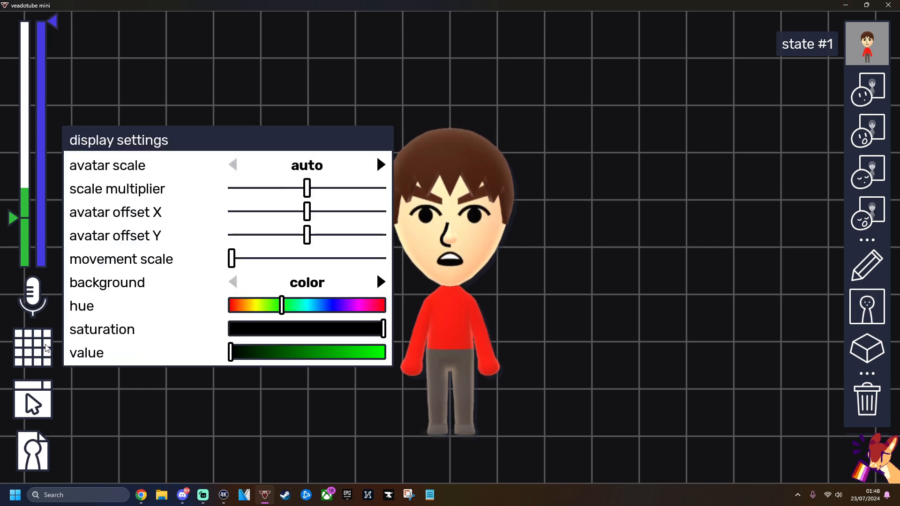
drag(231, 259, 427, 261)
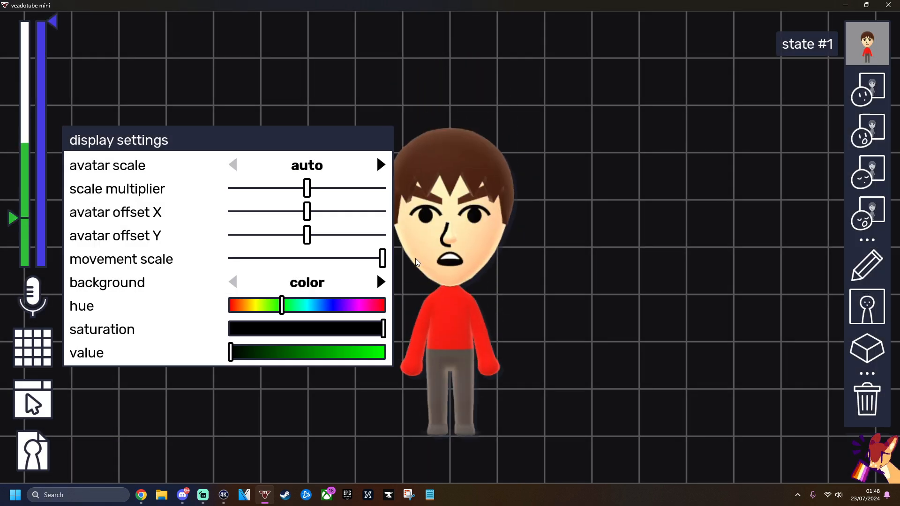
drag(382, 259, 220, 258)
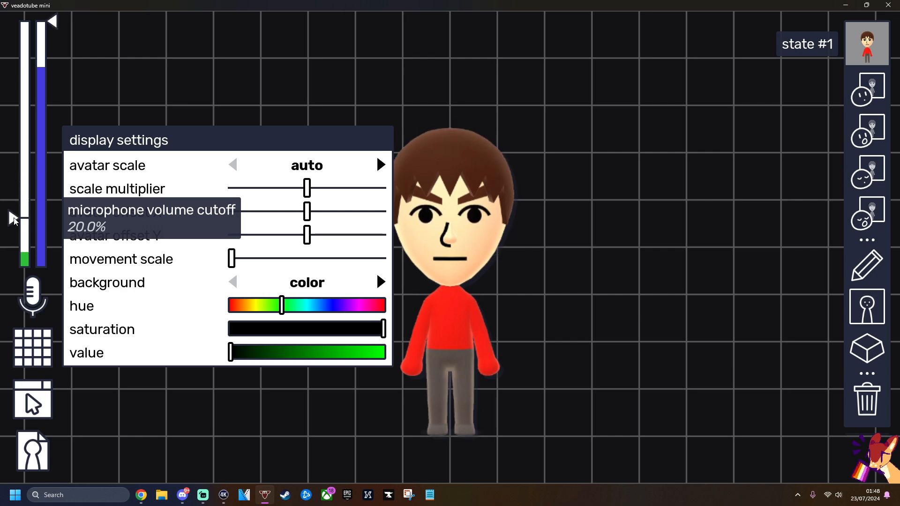
click(148, 417)
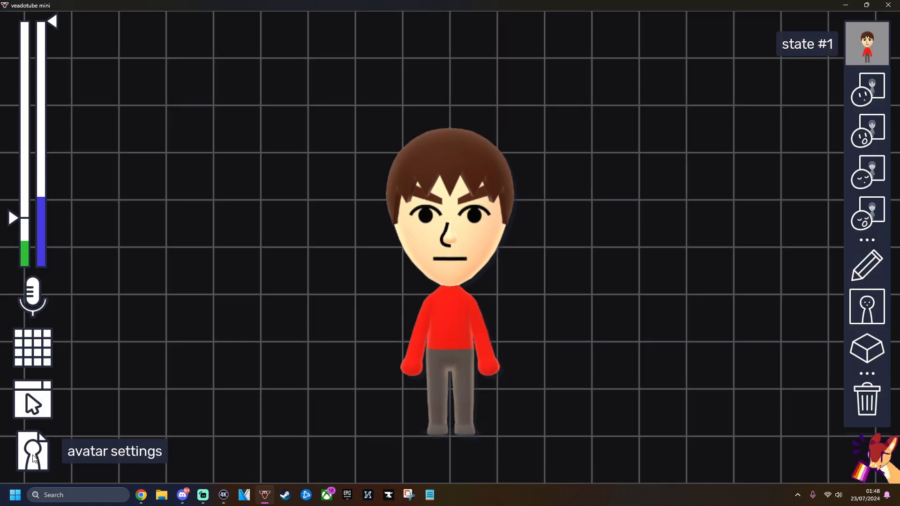
Save the finished avatar to a file named Kritigri 2
click(33, 458)
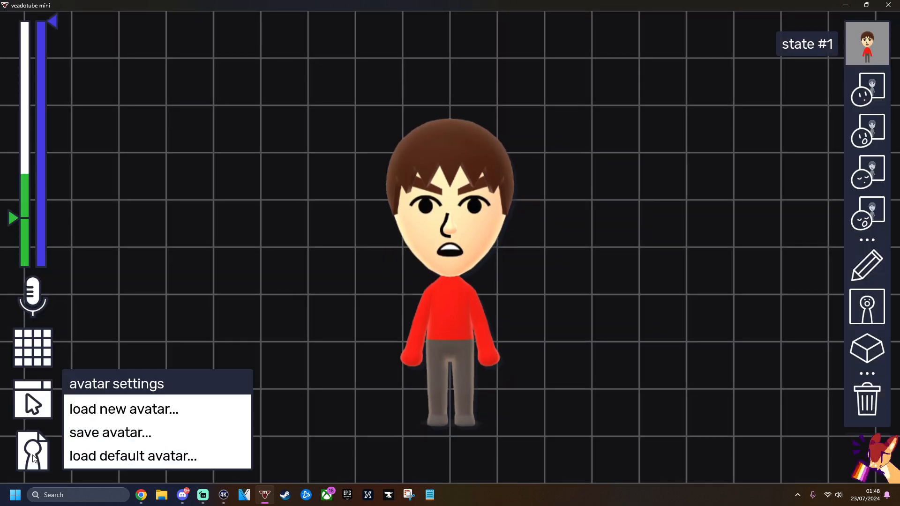
click(89, 432)
text(Kritigri 2)
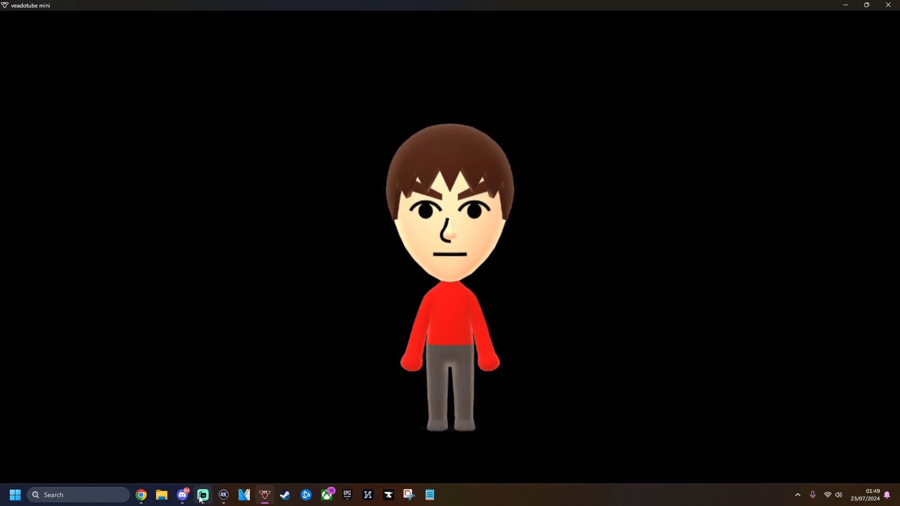
Switch to Streamlabs Desktop and add a new Window Capture source named Default Andy Capture to the Native Screen scene
click(202, 497)
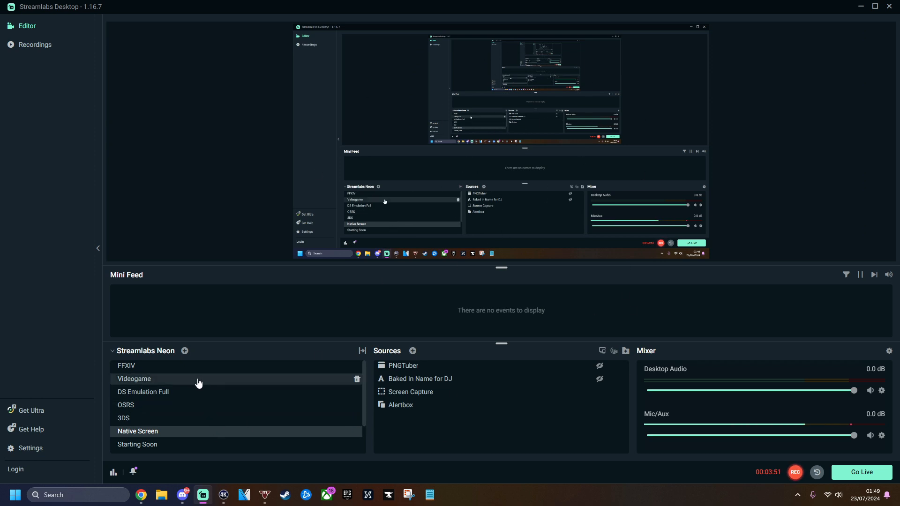
click(412, 351)
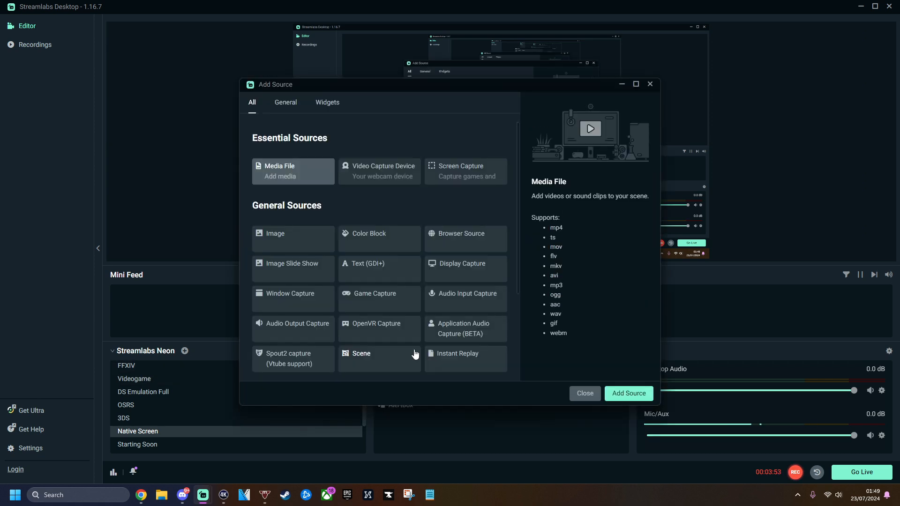
click(311, 302)
click(629, 396)
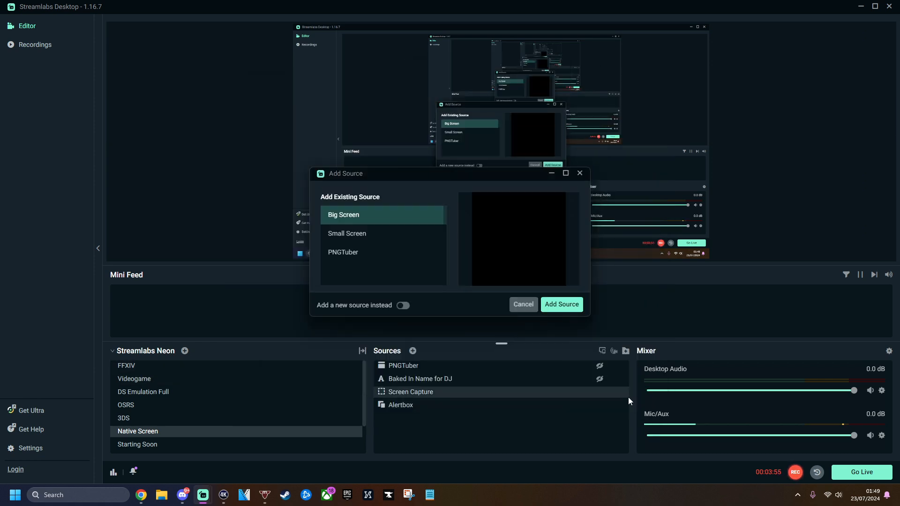
click(403, 306)
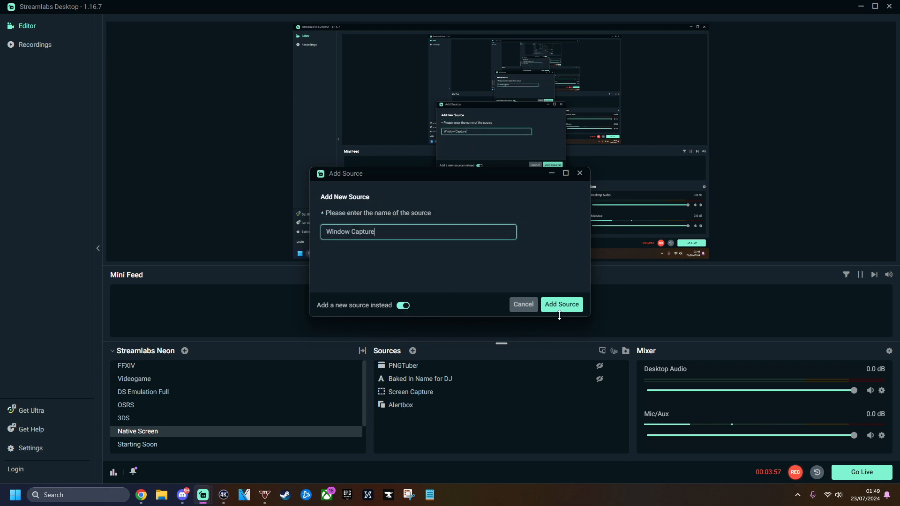
key(ctrl+a)
text(Defa)
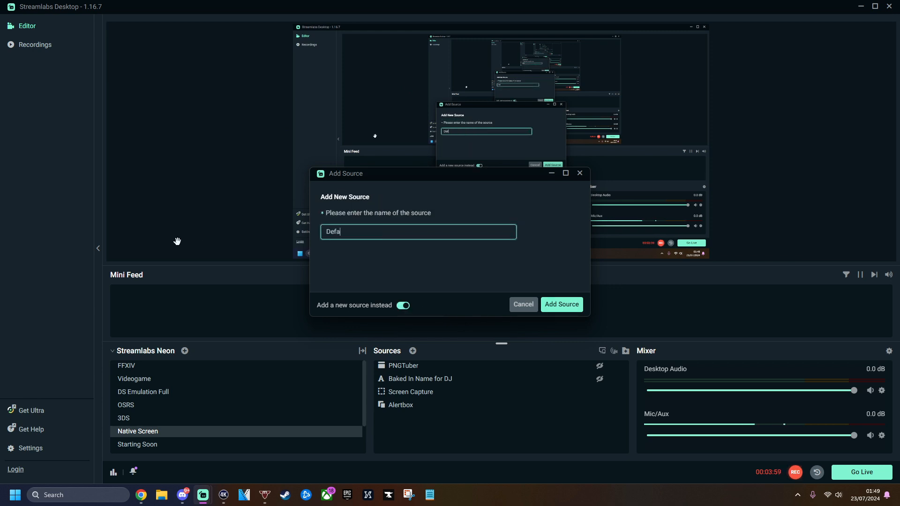
text(ult Andy Capture)
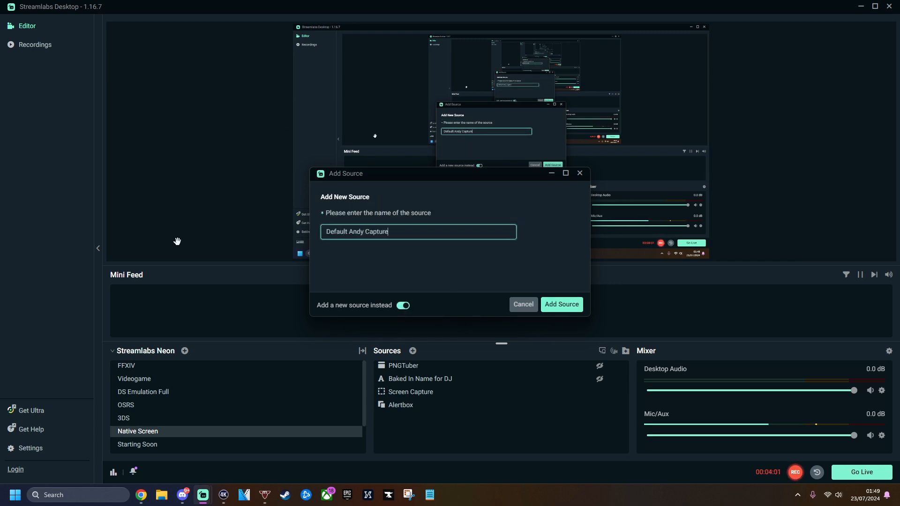
key(Return)
click(431, 177)
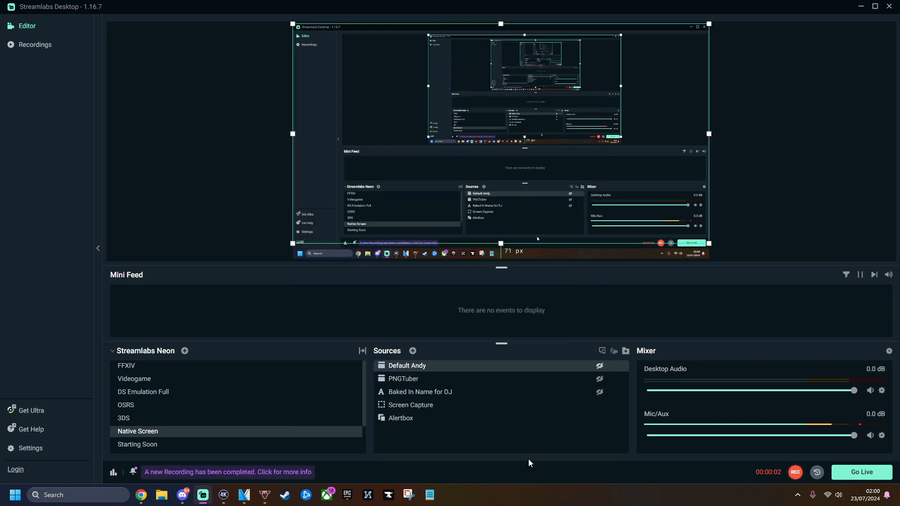
Add a Color Key filter to the Default Andy window capture source
right_click(474, 368)
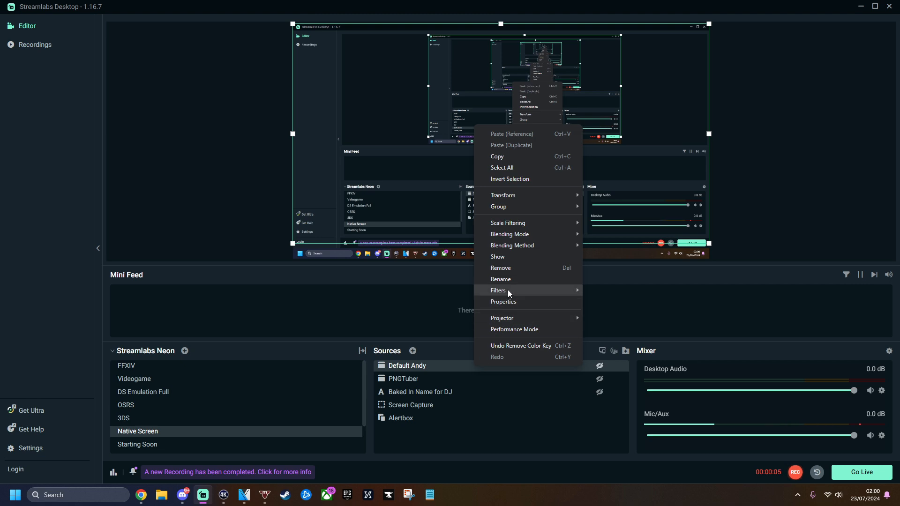
mouse_move(510, 291)
click(594, 291)
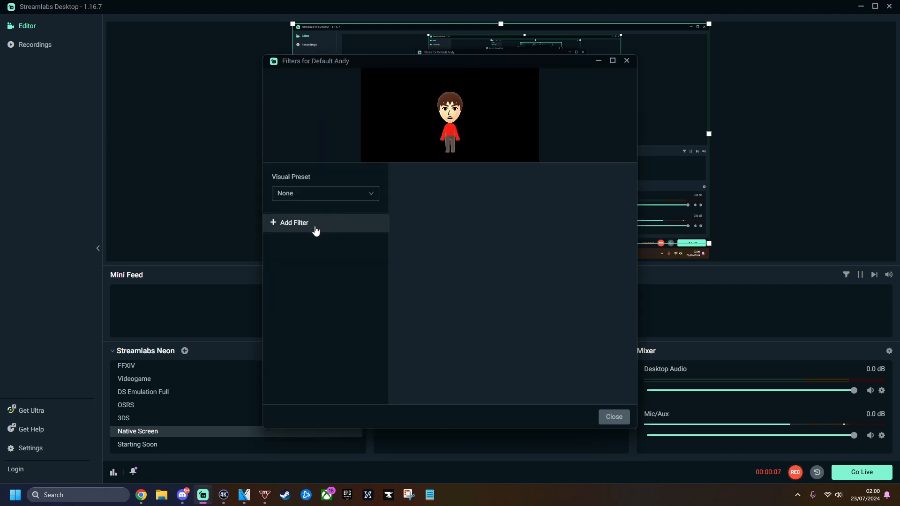
click(315, 228)
click(512, 140)
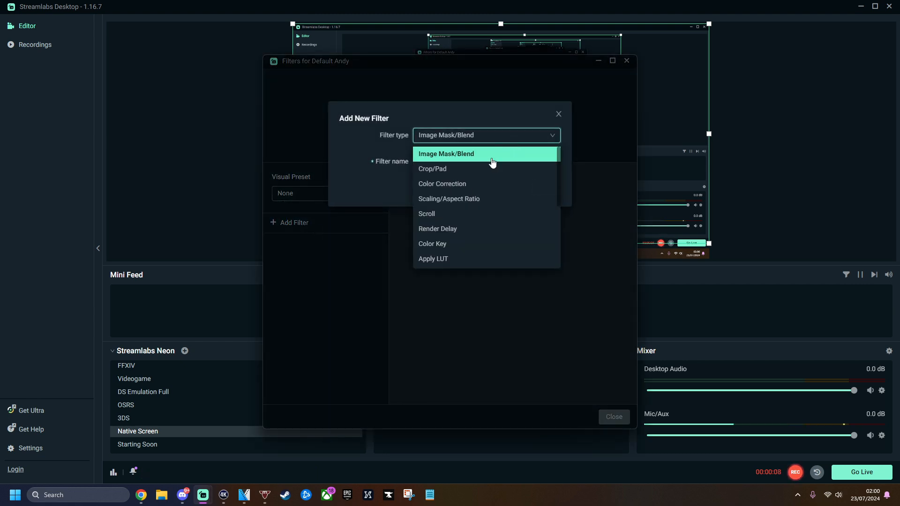
click(451, 247)
click(548, 188)
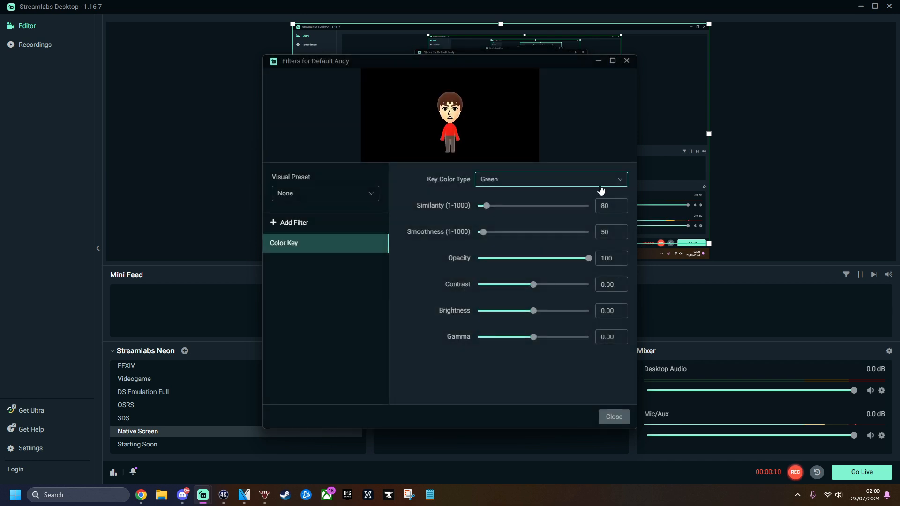
Key out the custom color black (#000000ff) sampled from the avatar's background, with similarity and smoothness set to 1
click(601, 190)
click(531, 259)
click(620, 206)
click(489, 120)
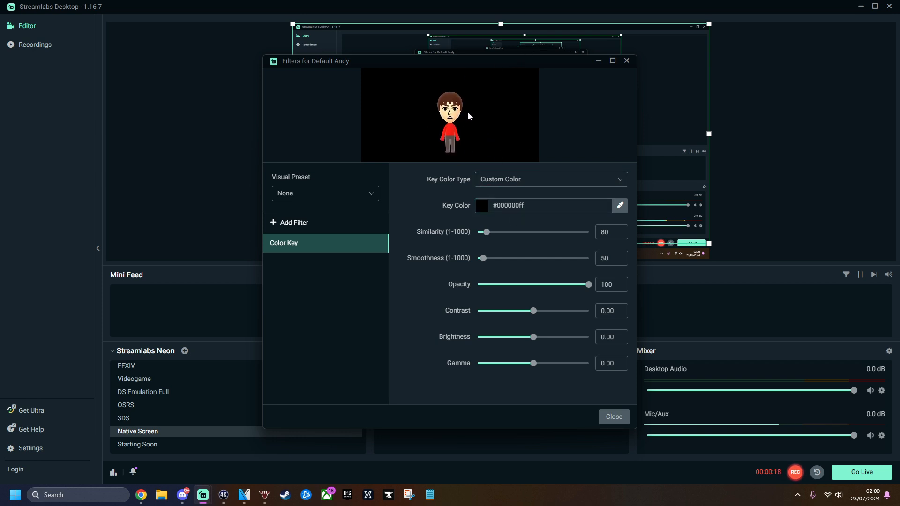
drag(486, 232, 478, 259)
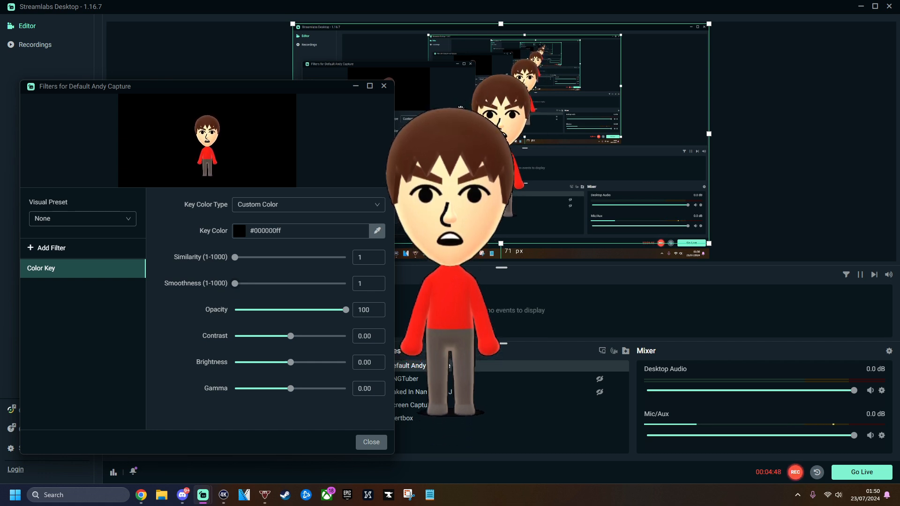
Place the Default Andy Capture avatar in the scene's lower-right corner, and hide that source in favour of the PNGTuber source
drag(443, 91, 614, 185)
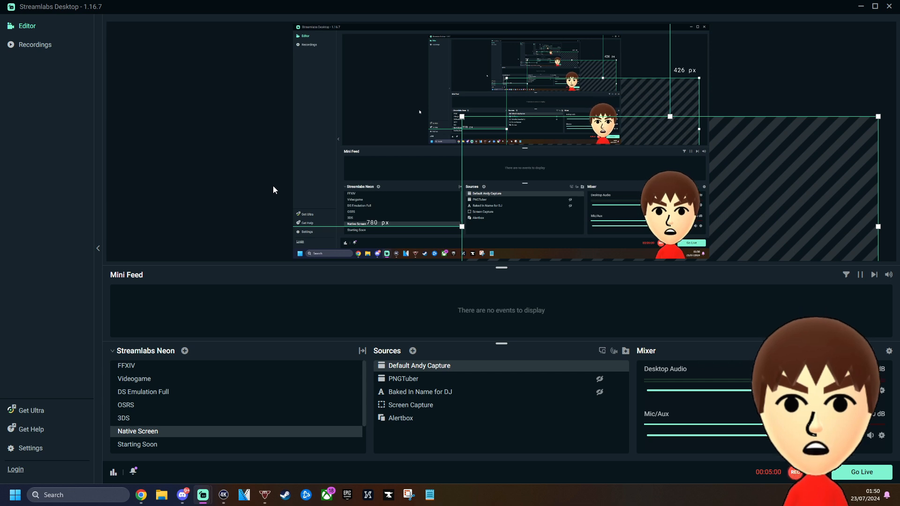
click(599, 367)
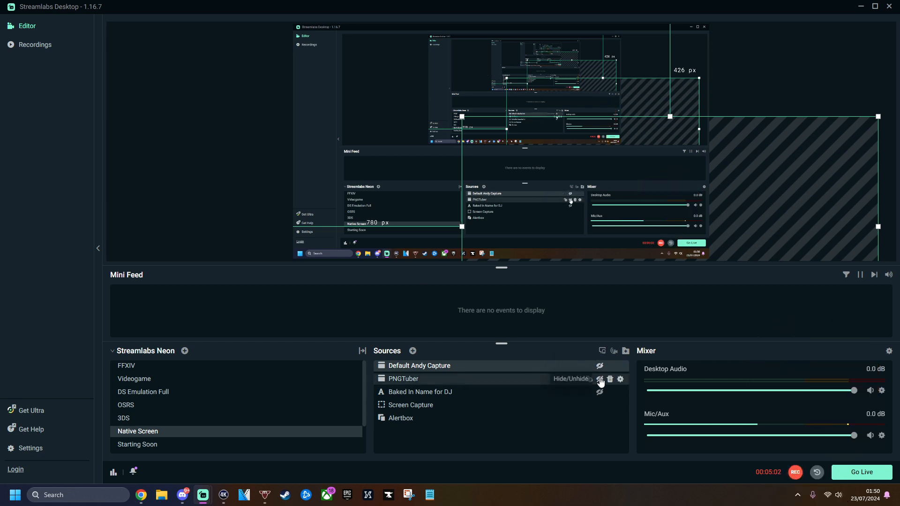
click(600, 379)
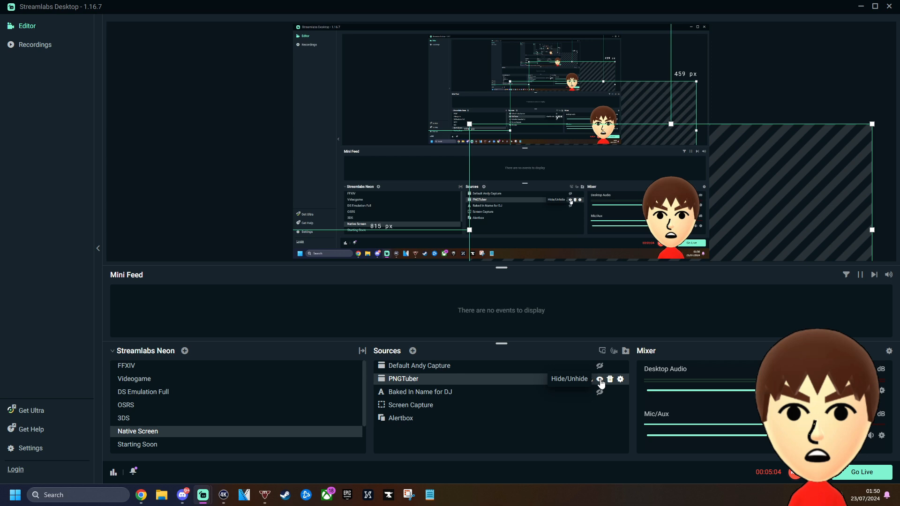